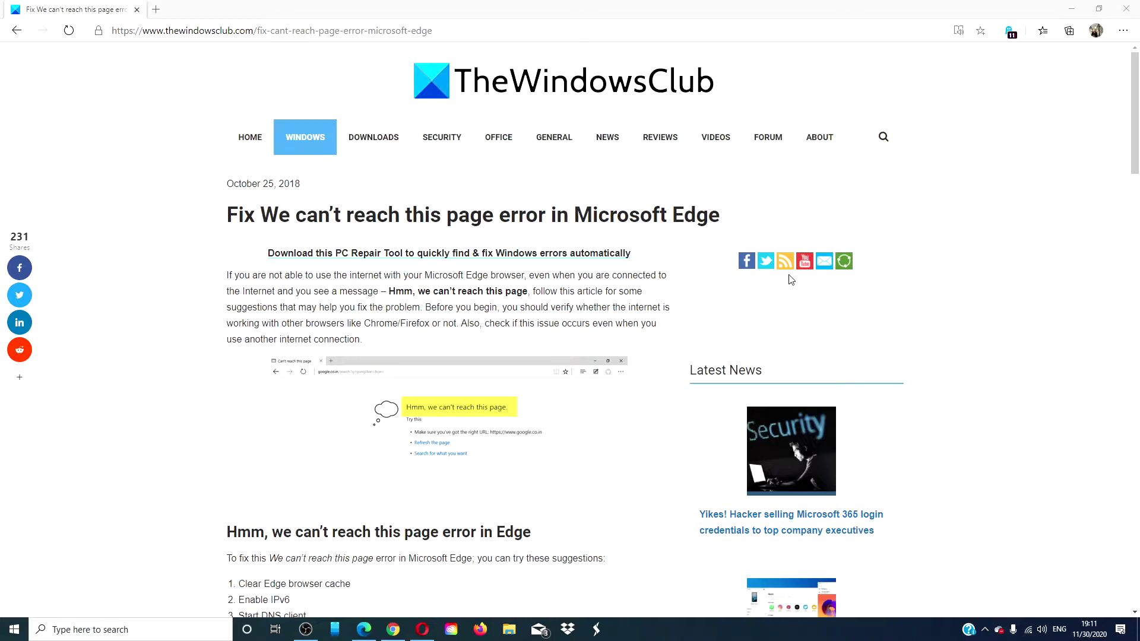
- Clear Edge's last-hour history, cookies and cached images and files from Privacy, search, and services
click(1122, 32)
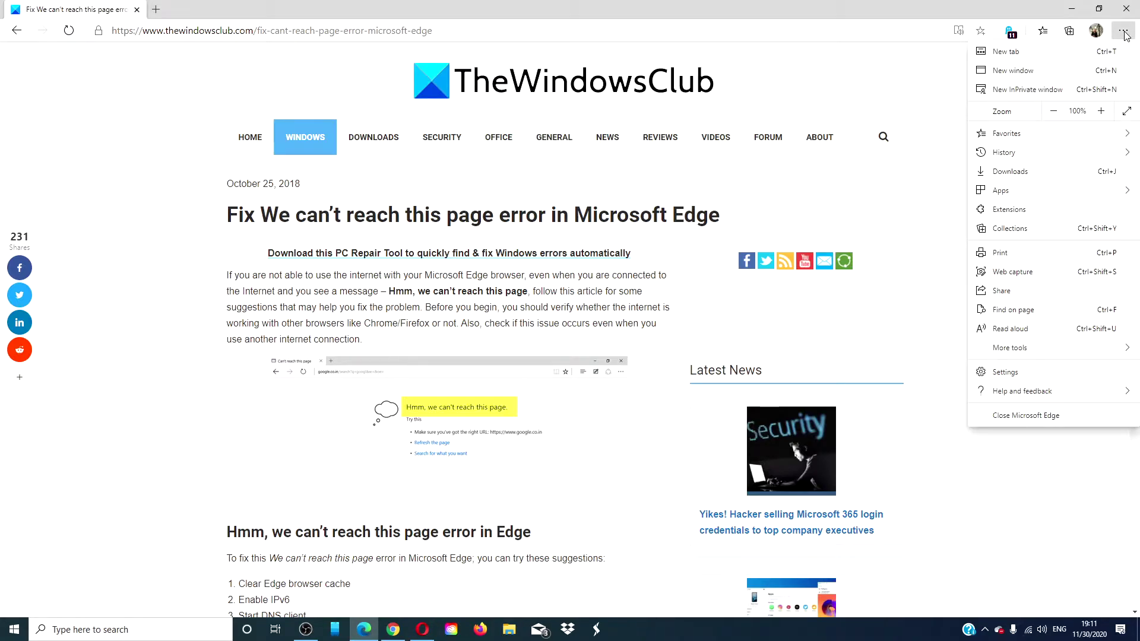
click(1051, 372)
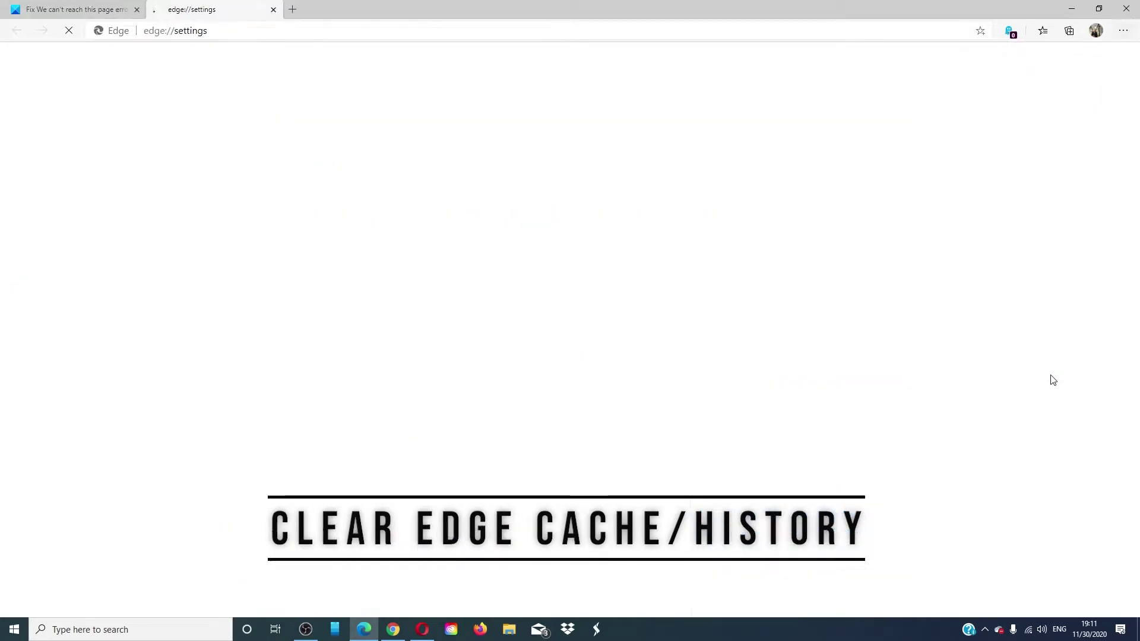
click(115, 147)
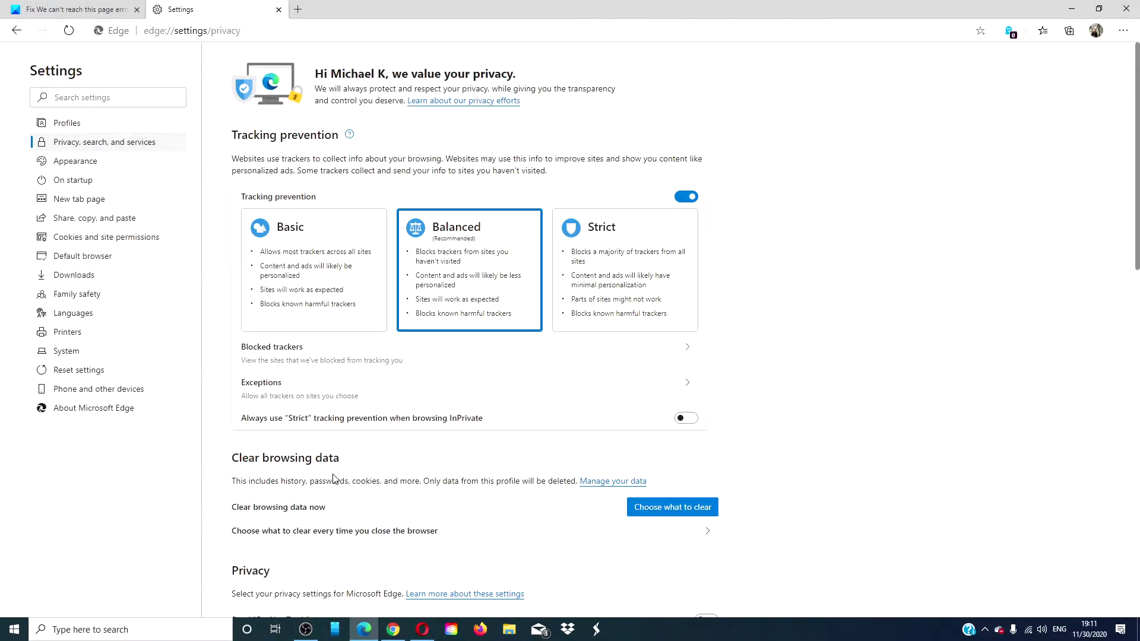
click(672, 508)
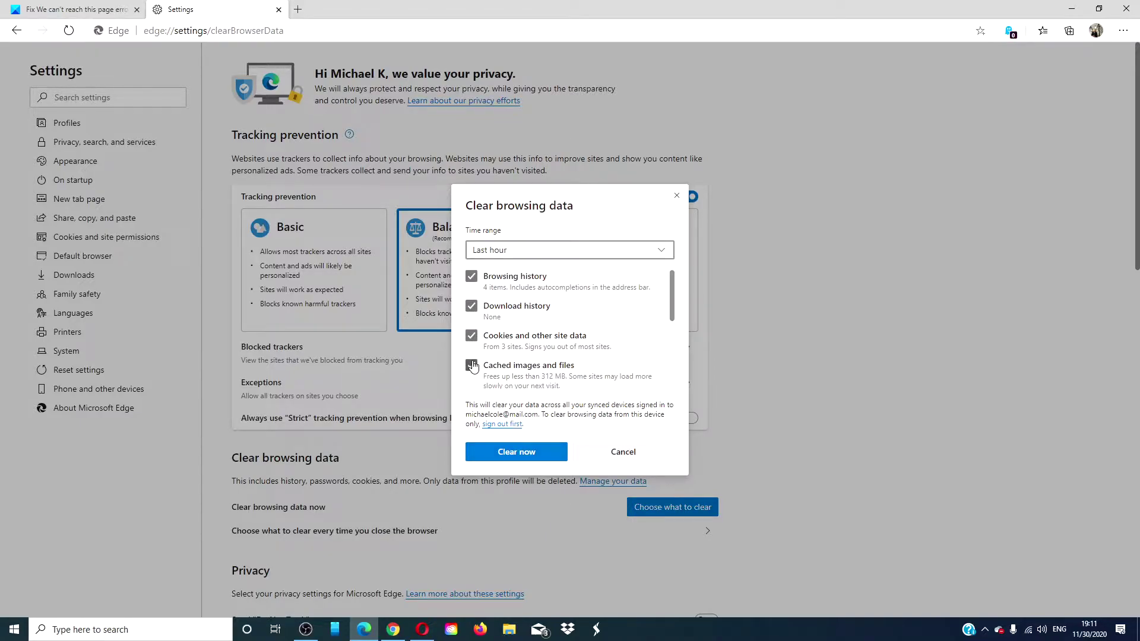
click(507, 456)
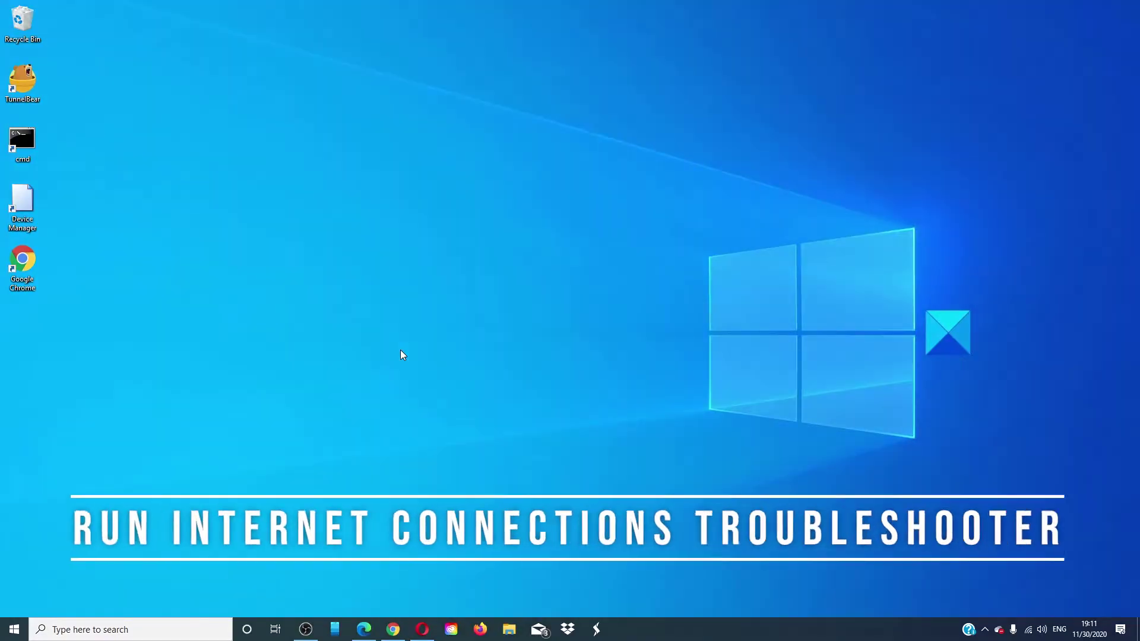
click(142, 633)
text(tr)
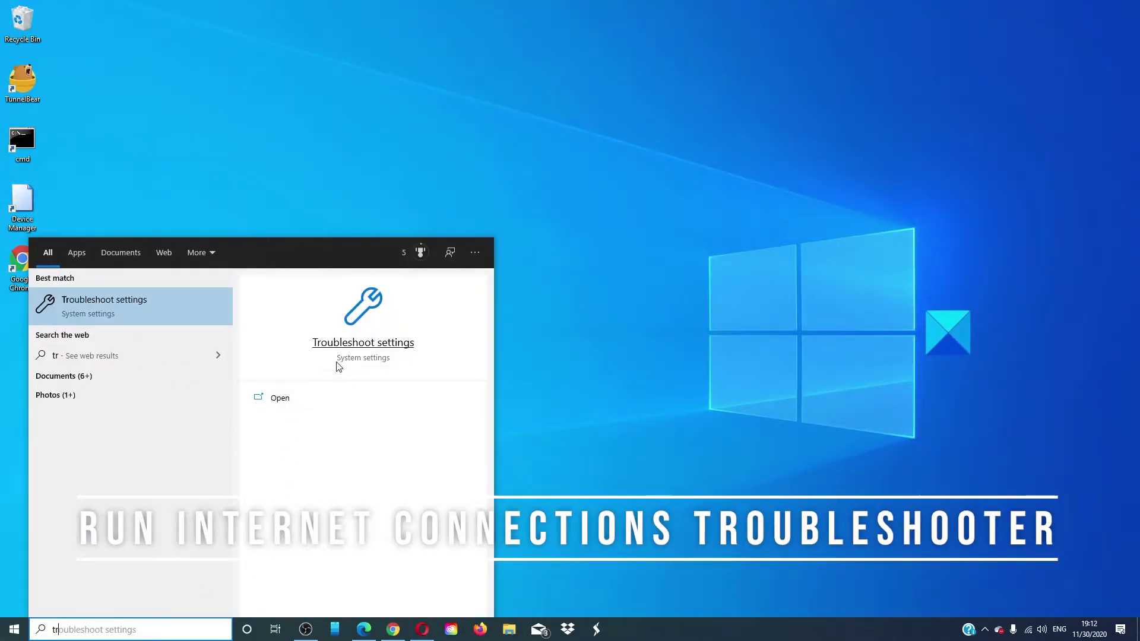
click(336, 362)
click(333, 338)
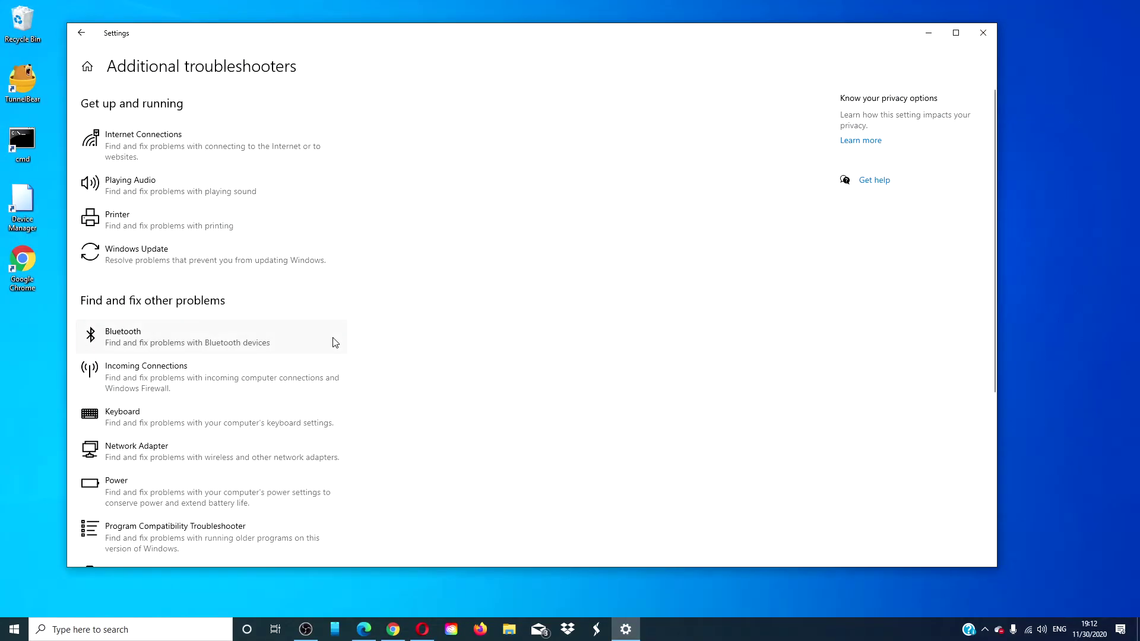
click(218, 151)
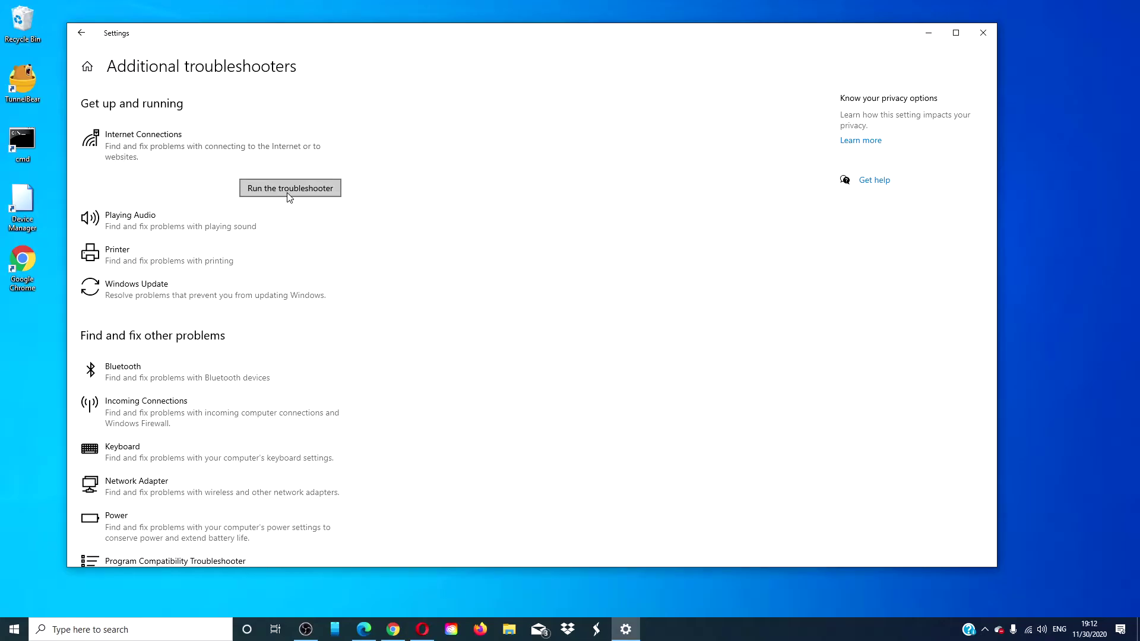
click(984, 33)
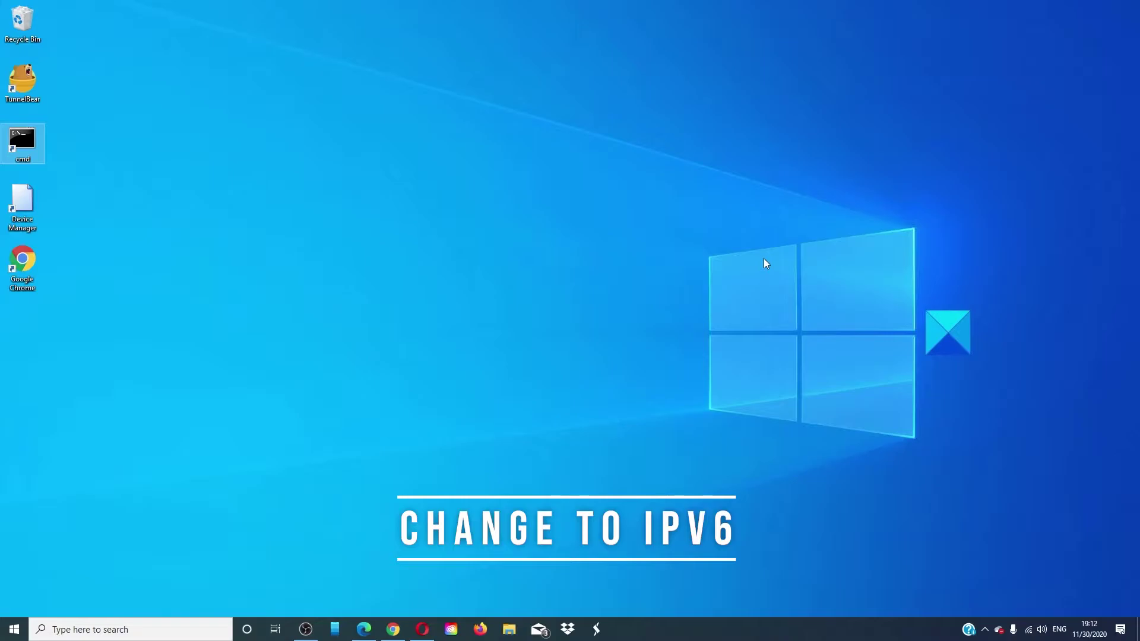
- Search 'con' for Control Panel, then go to Network and Sharing Center's Change adapter settings
click(89, 629)
text(c)
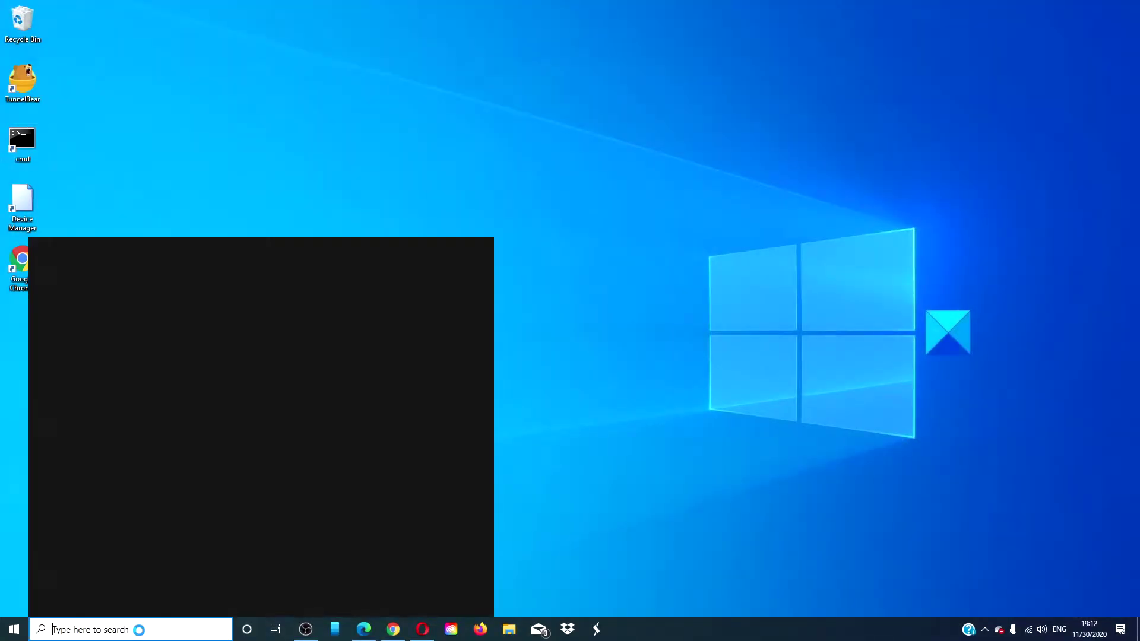
text(on)
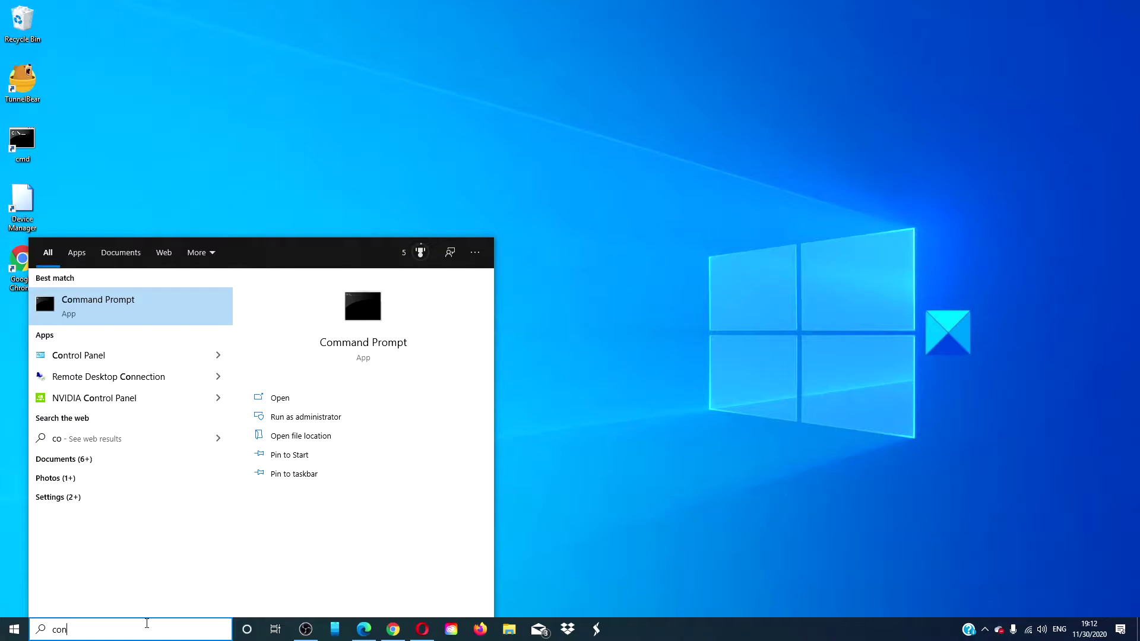
key(Return)
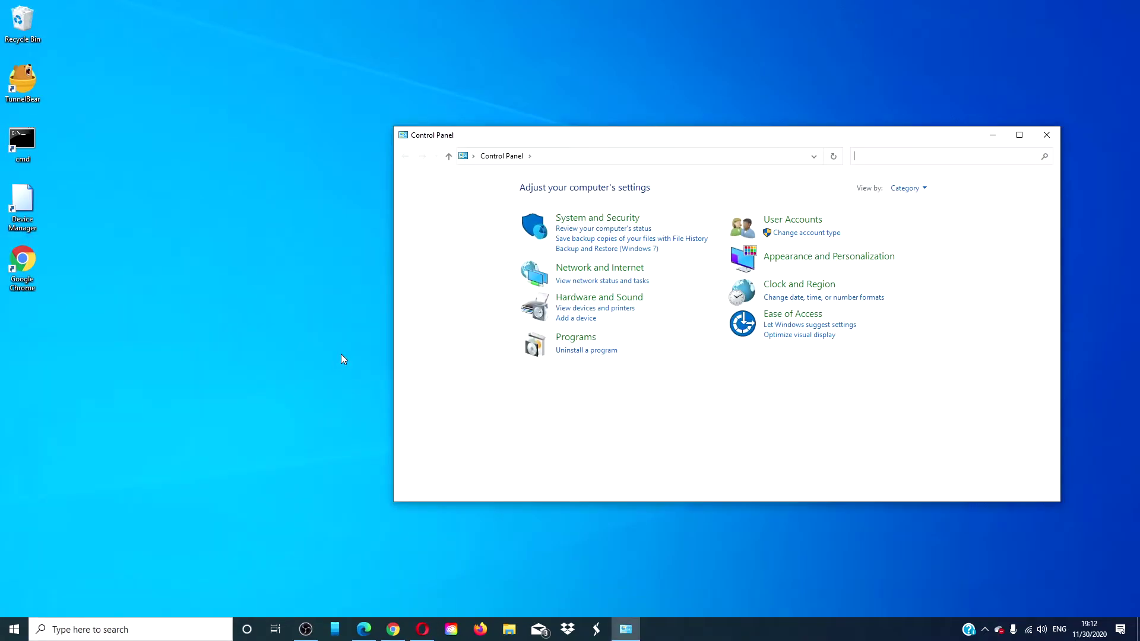
click(594, 270)
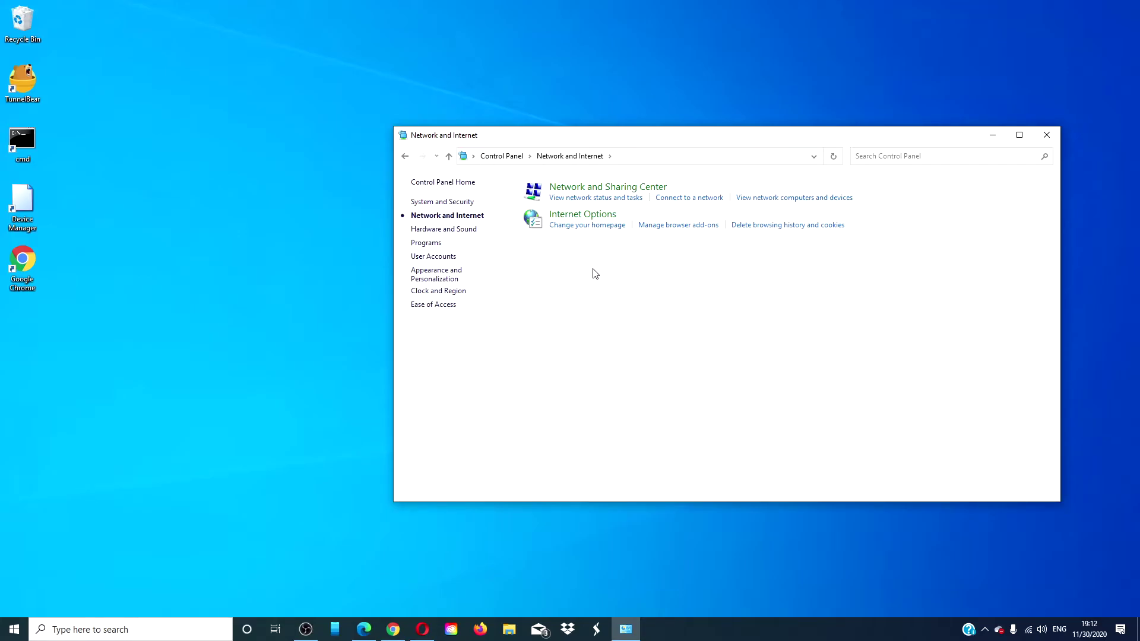
click(610, 187)
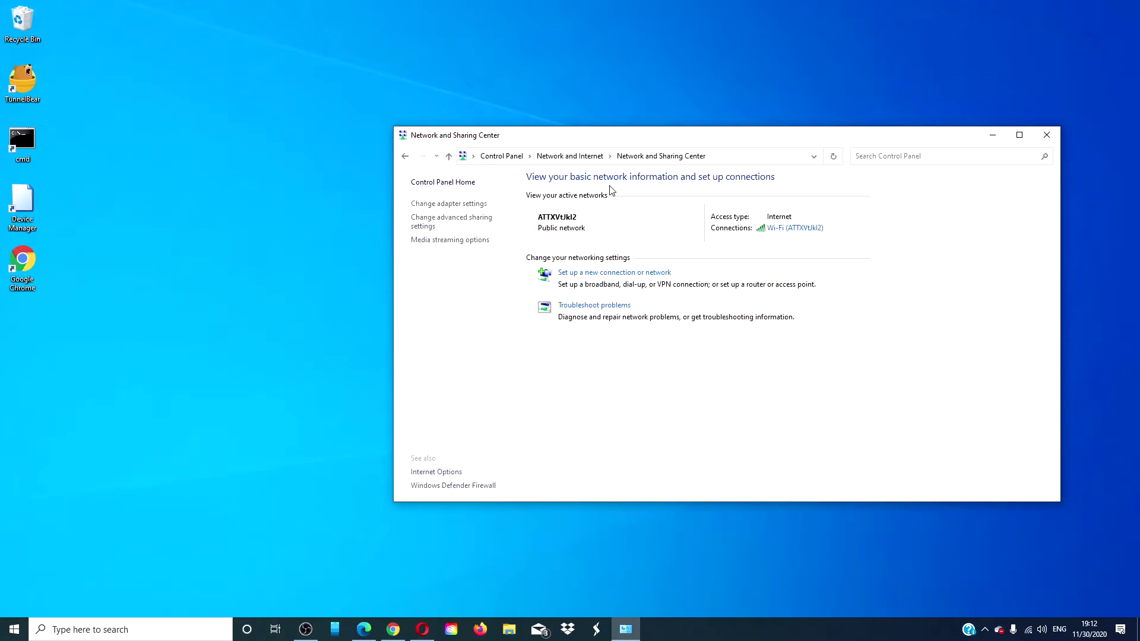
click(455, 204)
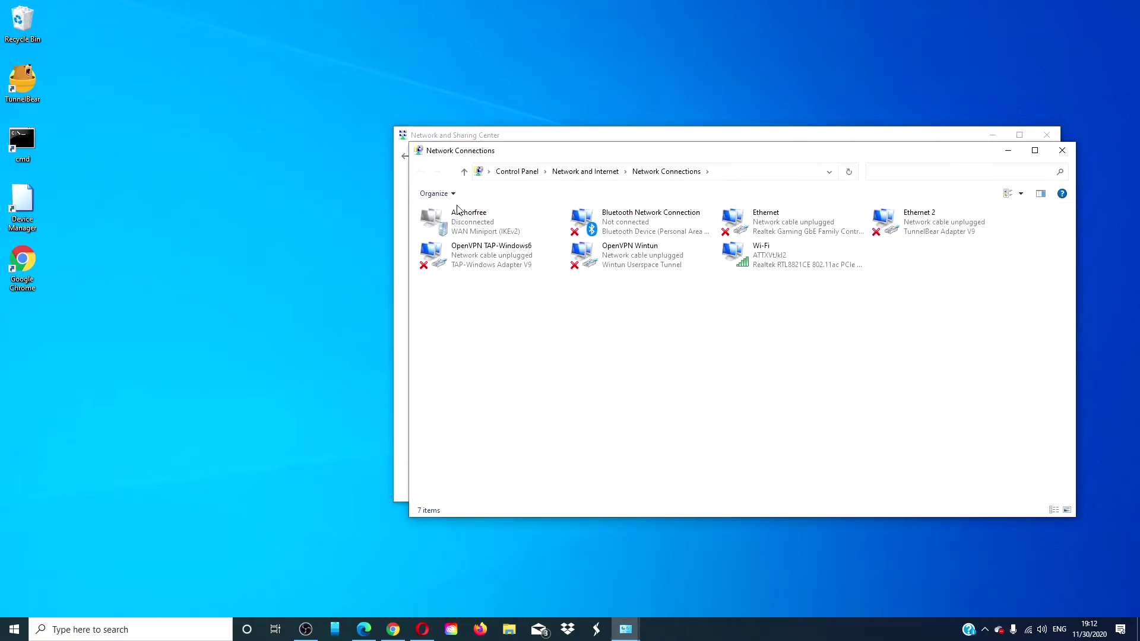
- Open the Wi-Fi adapter's properties, then its Internet Protocol Version 4 (TCP/IPv4) settings
right_click(778, 264)
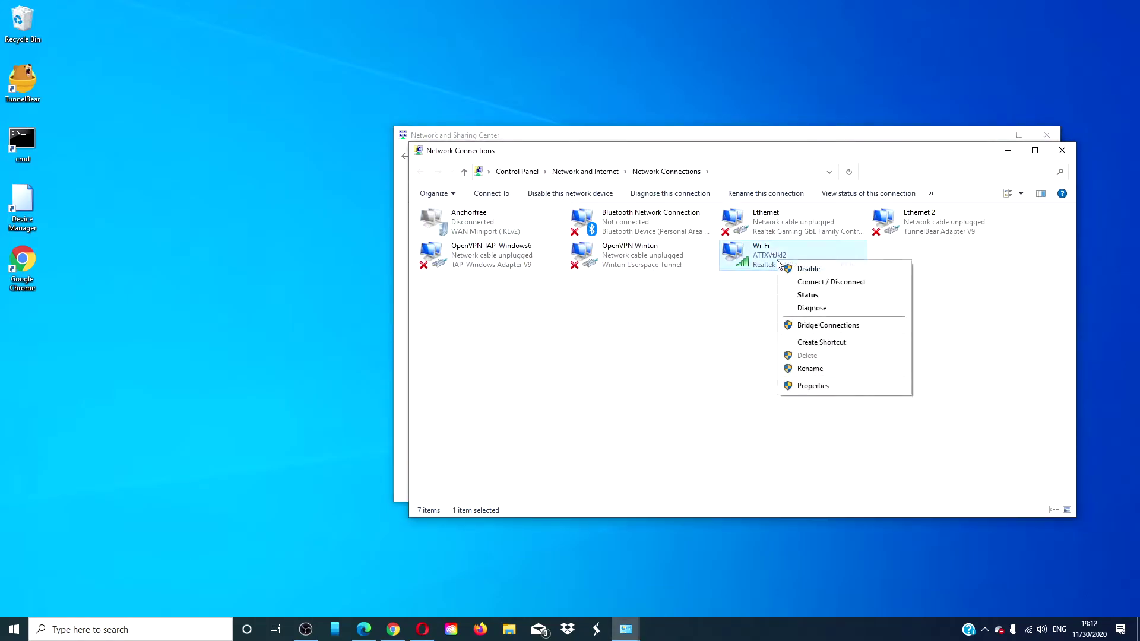
click(811, 387)
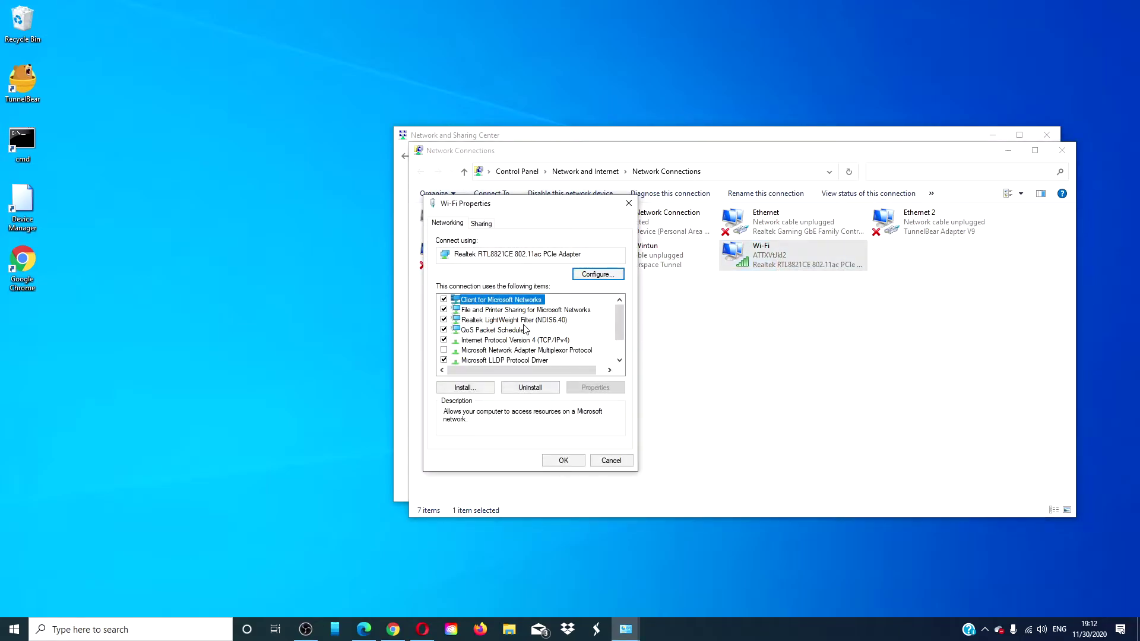
scroll(525, 328, down, 1)
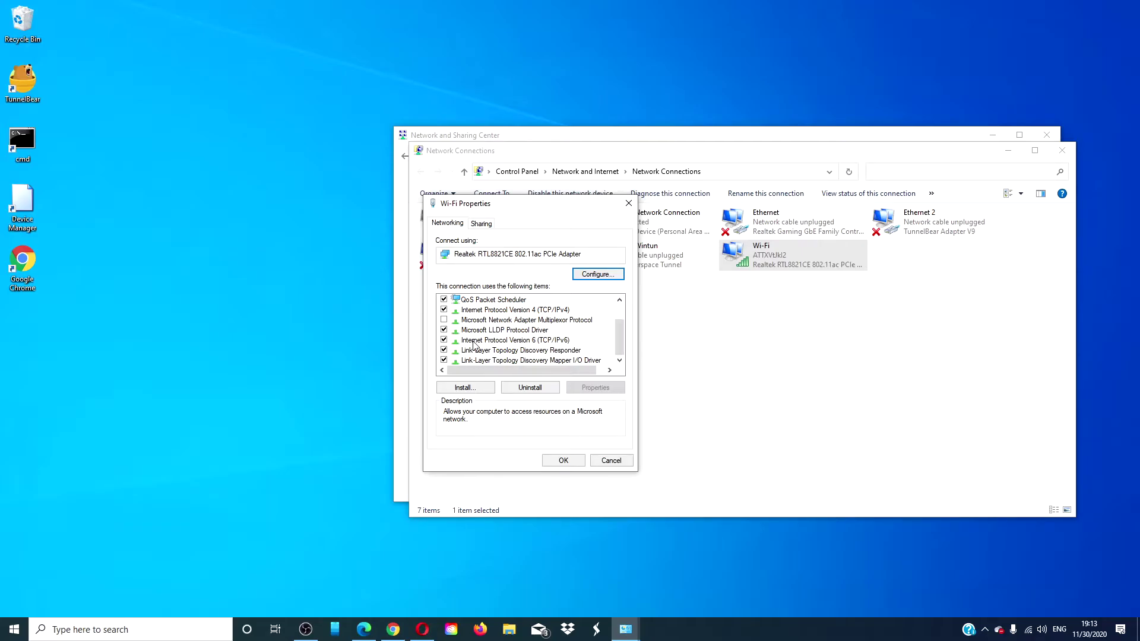
click(562, 461)
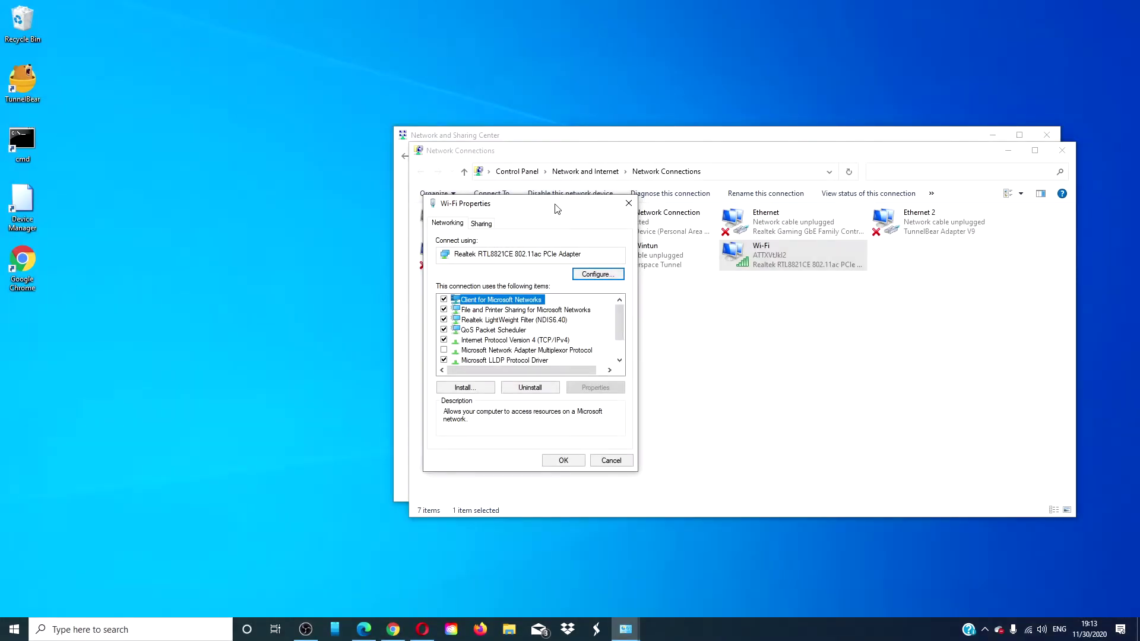
double_click(539, 340)
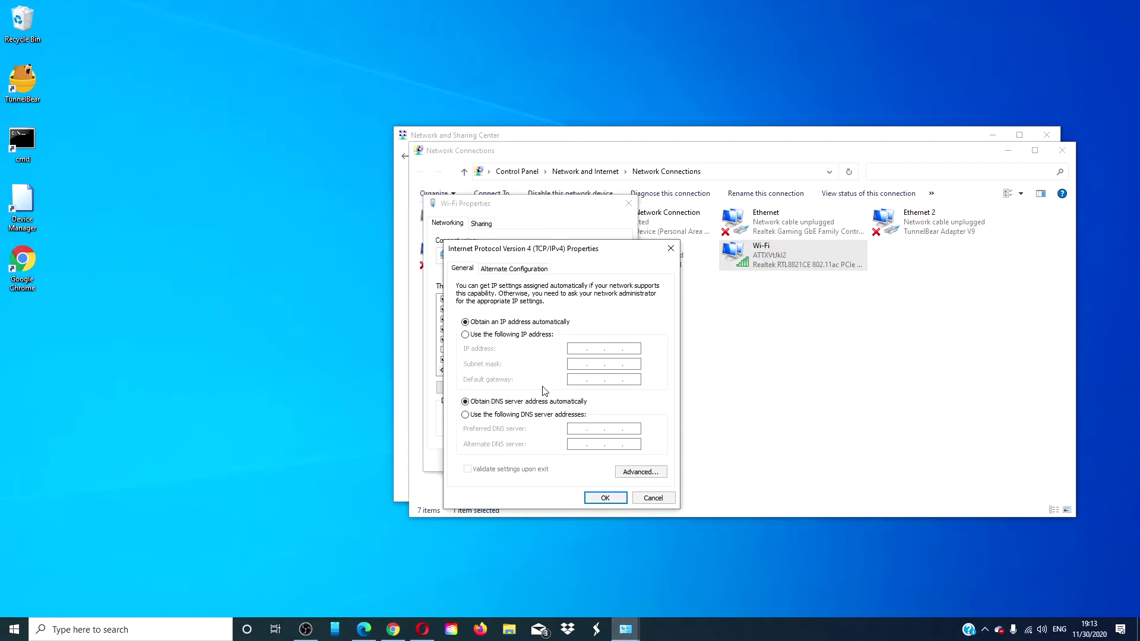
- Set Wi-Fi IPv4 DNS manually to preferred 8.8.8.8 and alternate 8.8.4.4
click(465, 415)
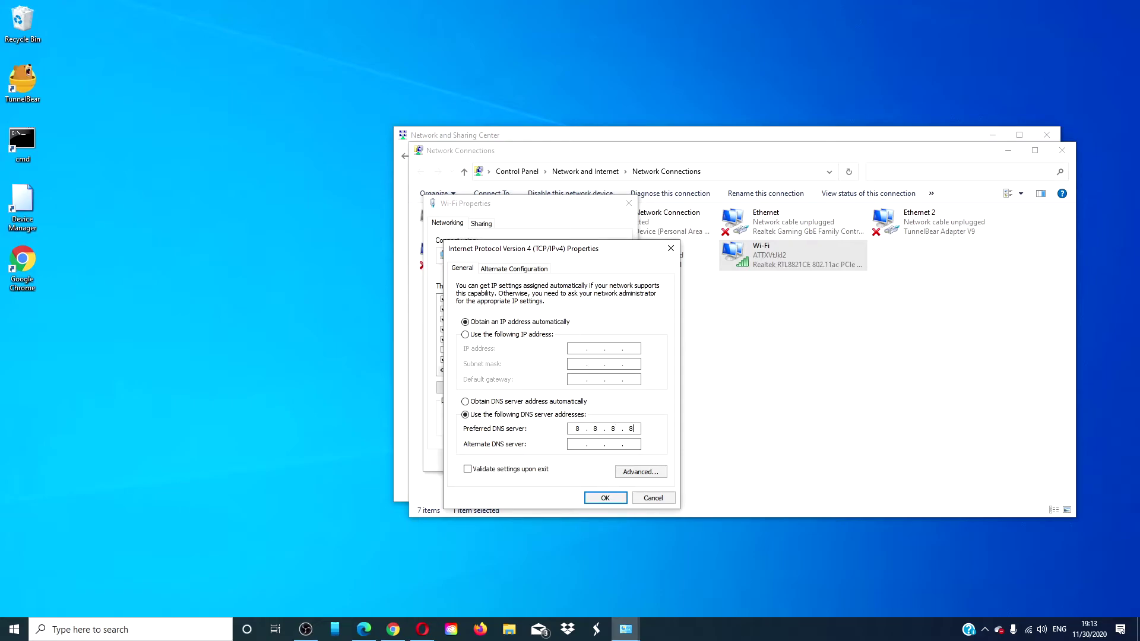
click(577, 444)
text(8.8.4.4)
click(606, 497)
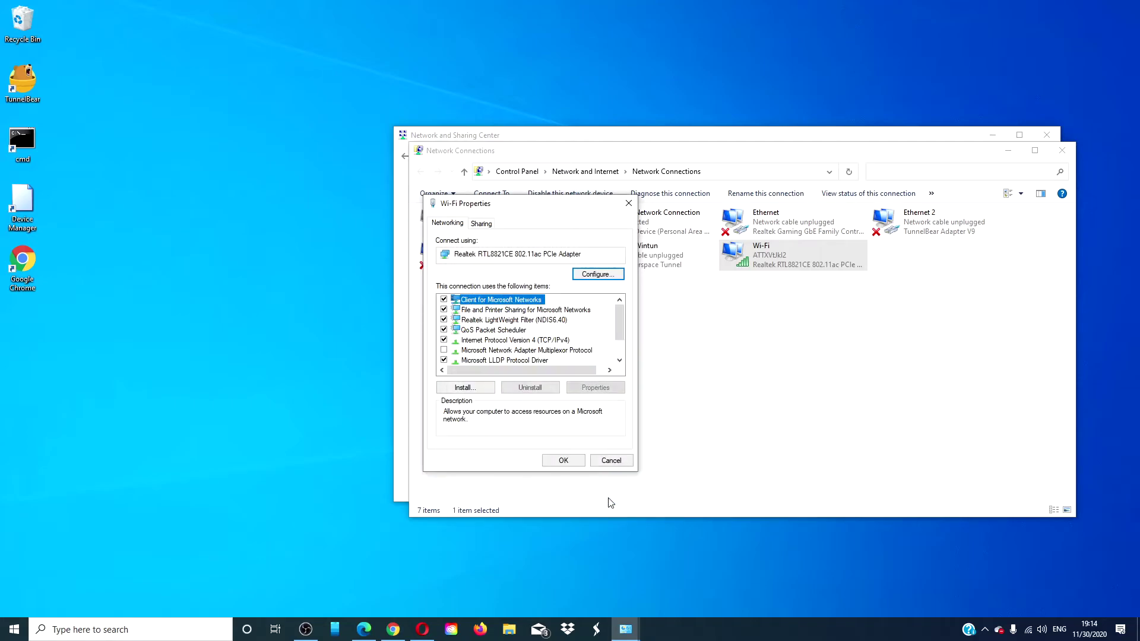
- Confirm Wi-Fi Properties and close Network Connections and Network and Sharing Center
click(563, 461)
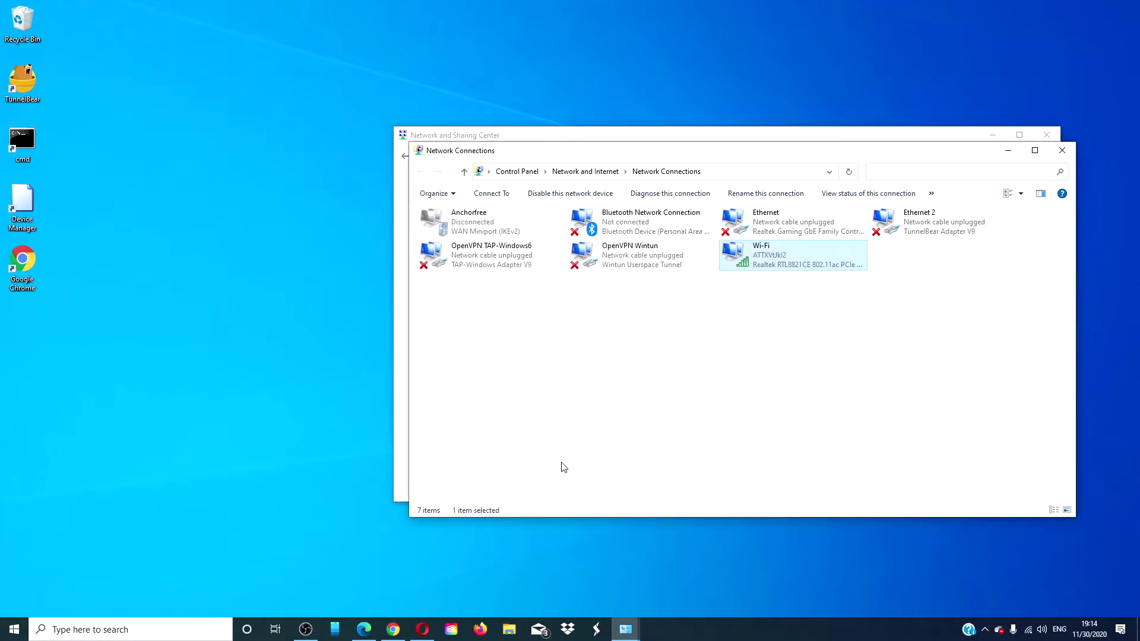
click(1062, 150)
click(1040, 140)
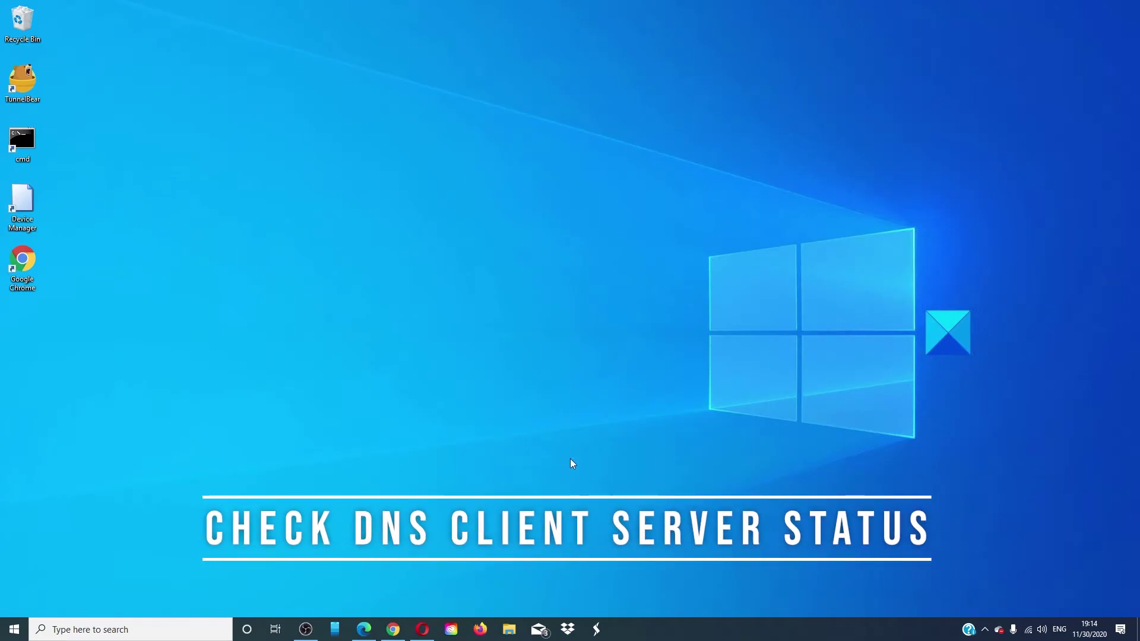
click(131, 629)
text(se)
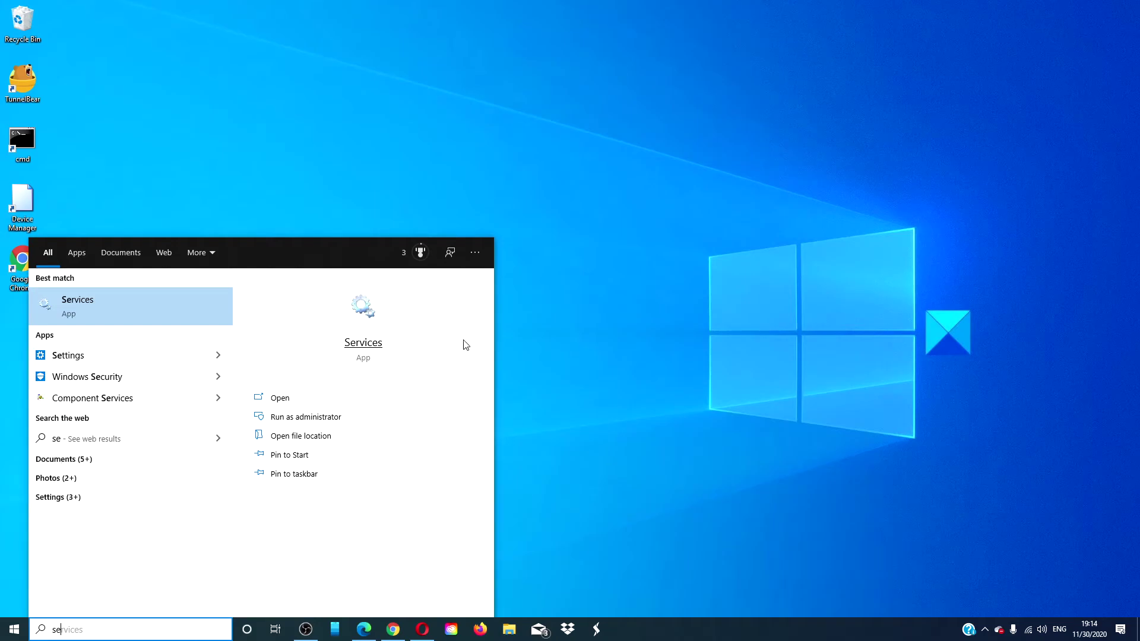
click(391, 343)
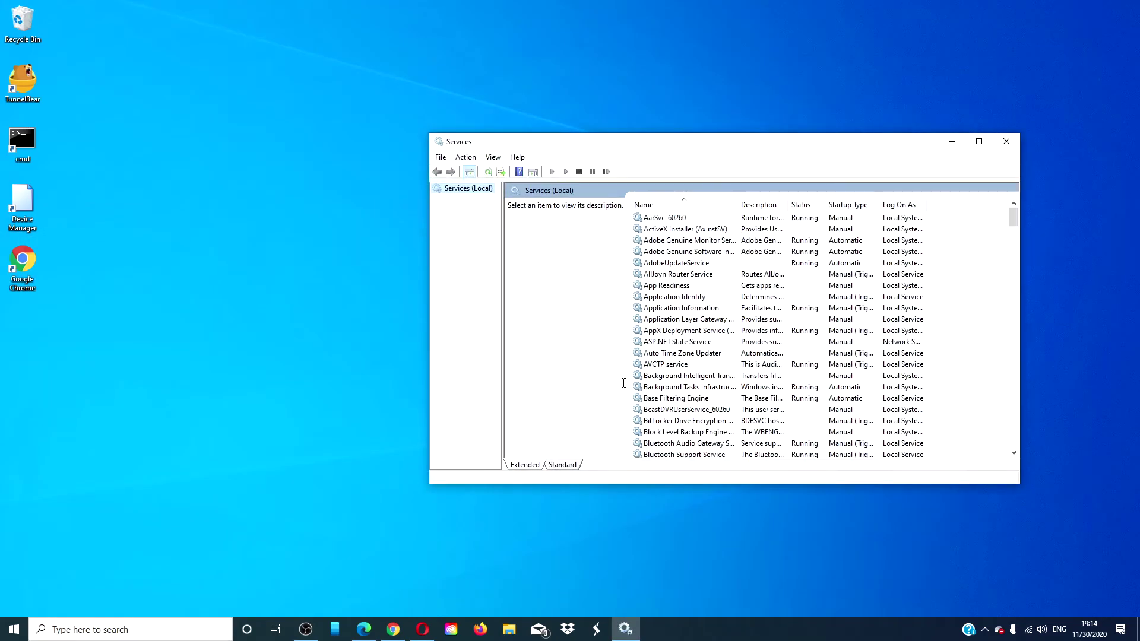
scroll(700, 335, down, 3)
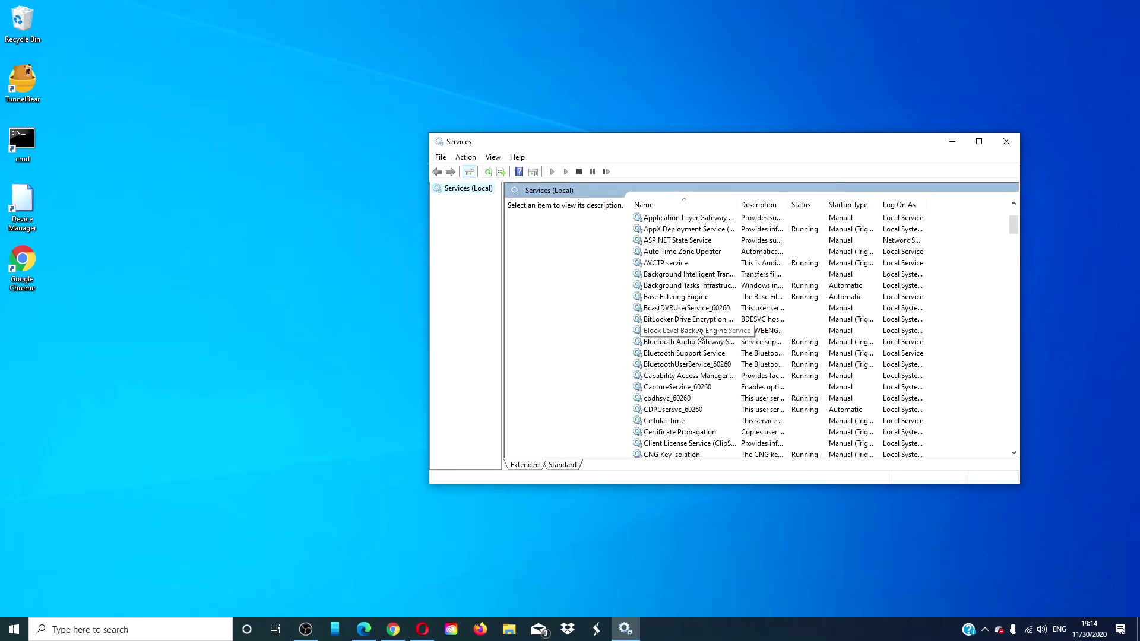
scroll(700, 335, down, 7)
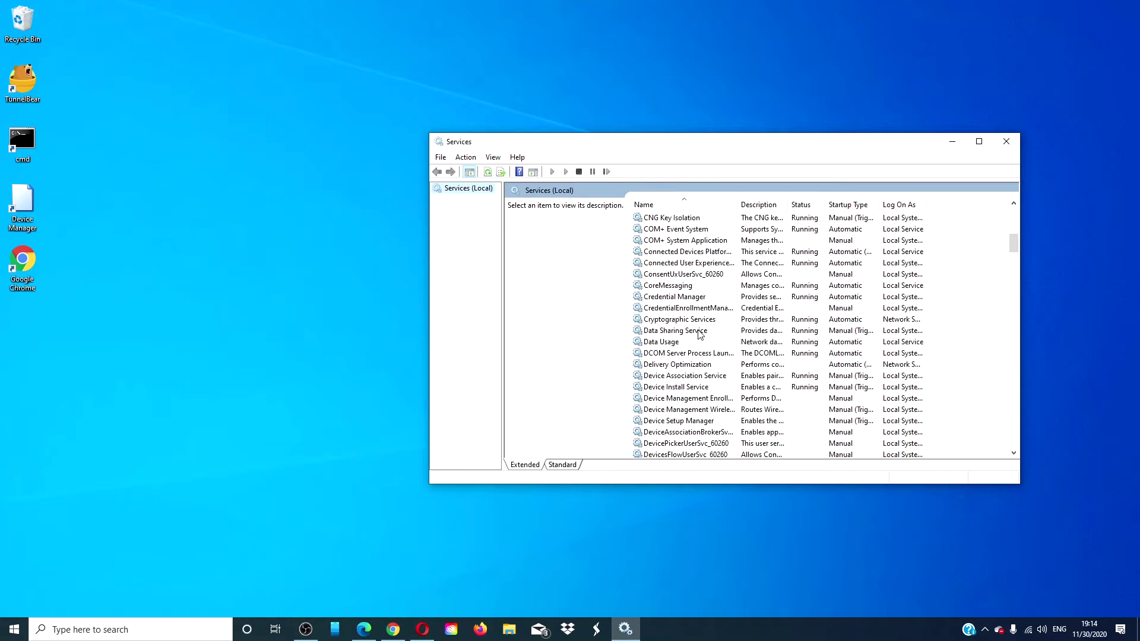
scroll(699, 335, down, 6)
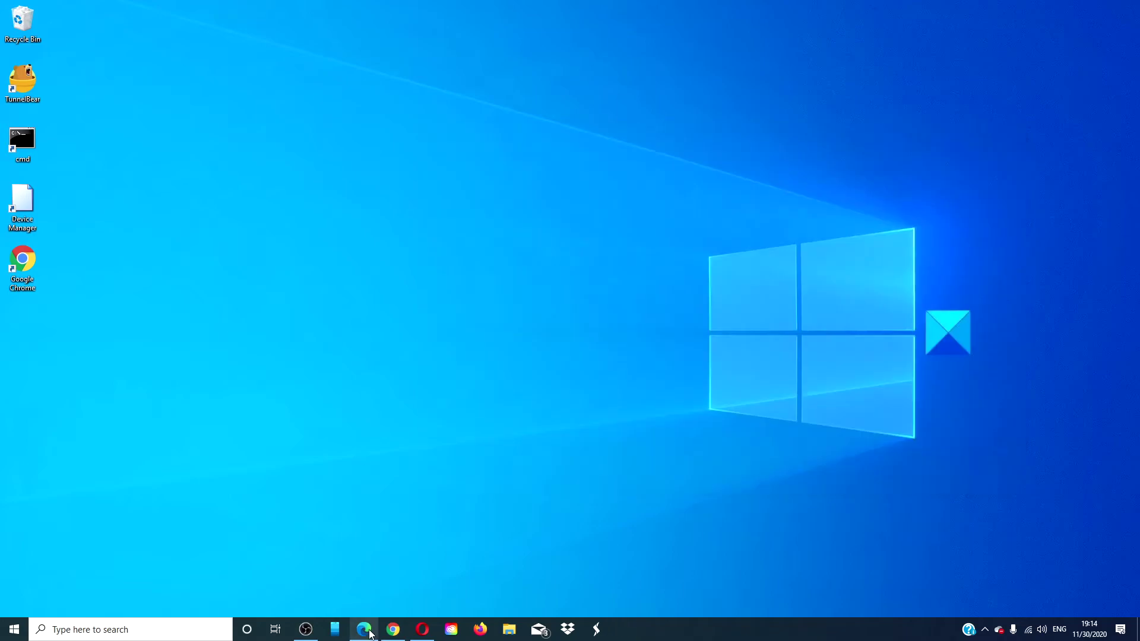
mouse_move(364, 632)
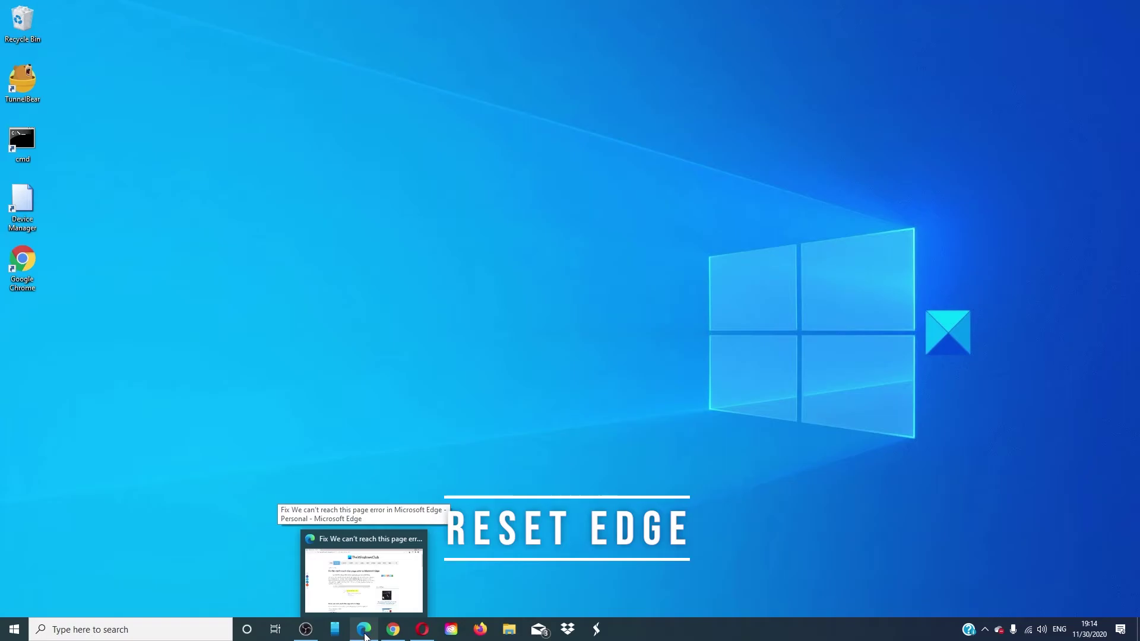
- Bring Edge back from the taskbar and go to the Reset settings section of Settings
click(364, 633)
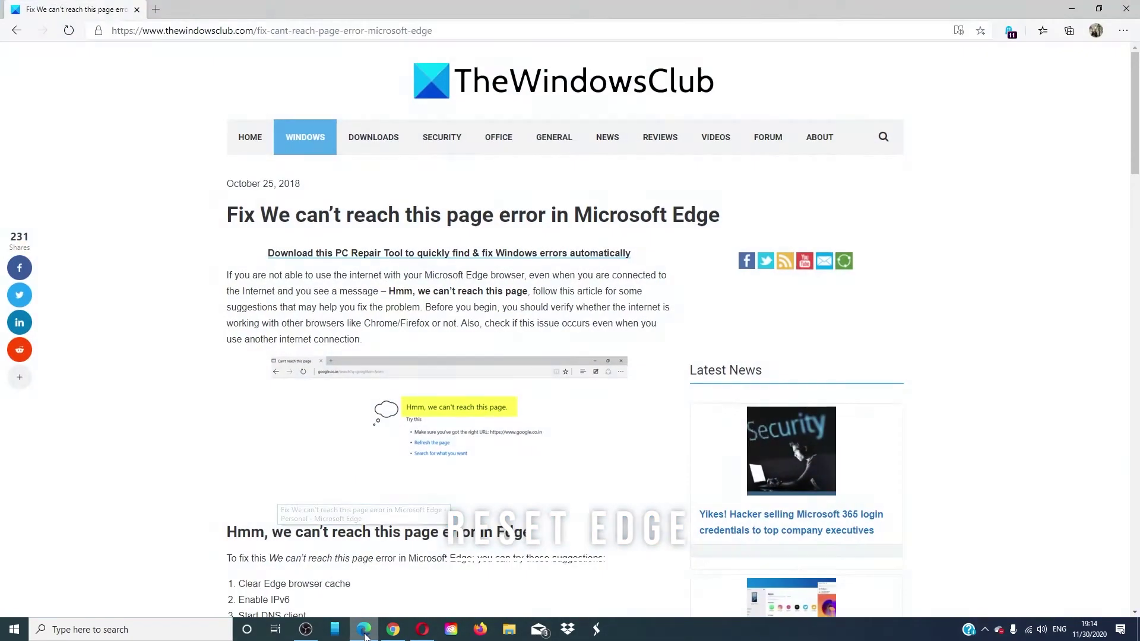
click(1129, 33)
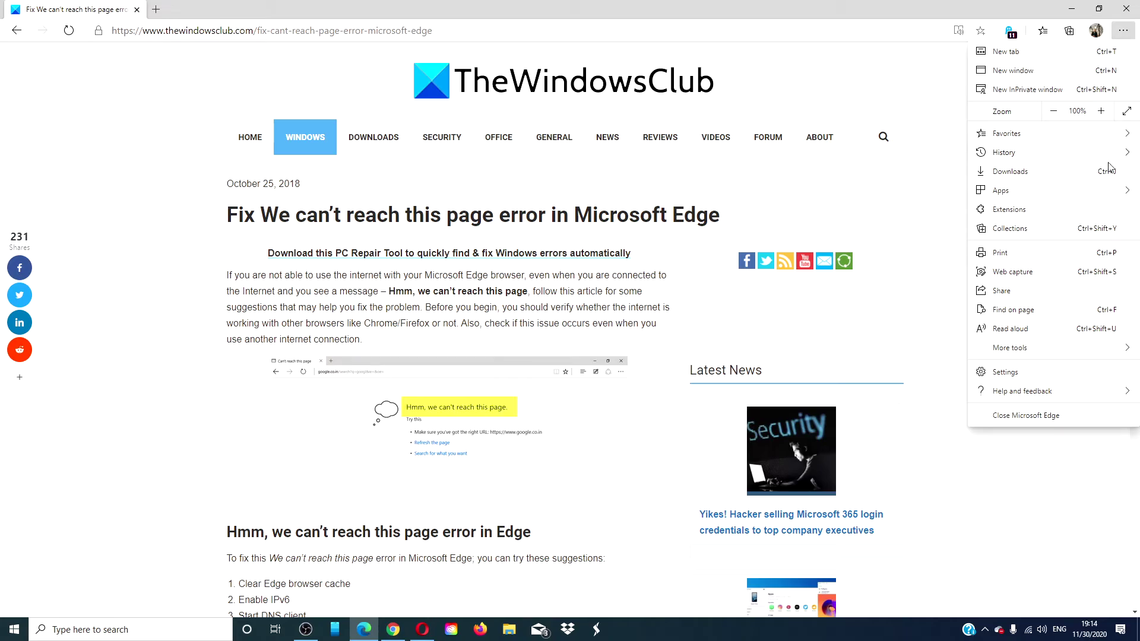
click(1048, 376)
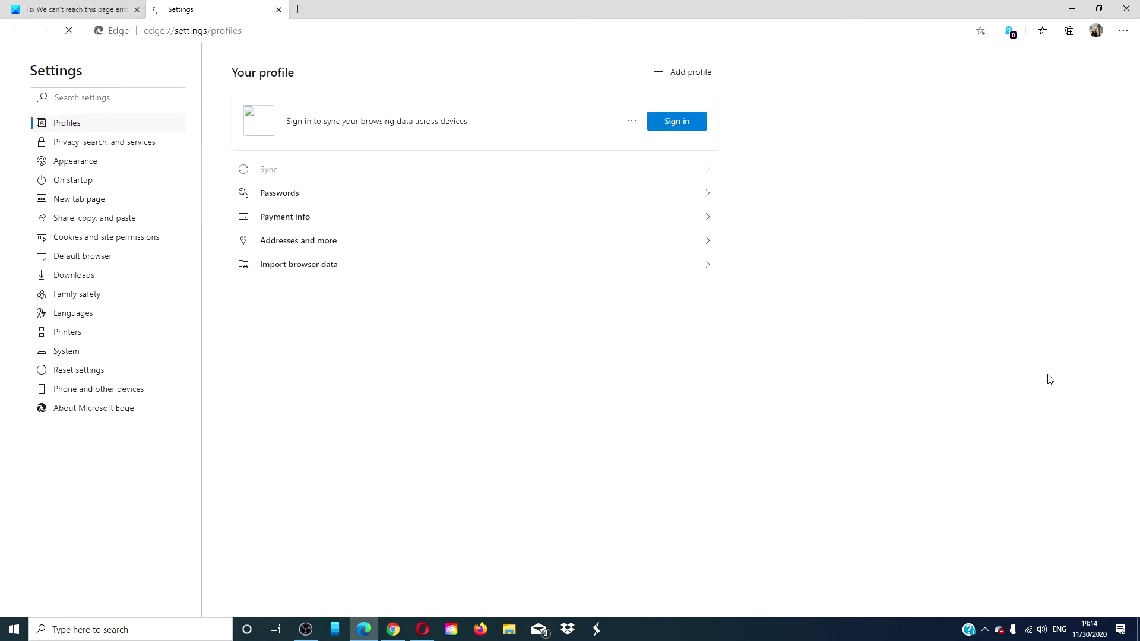
click(111, 374)
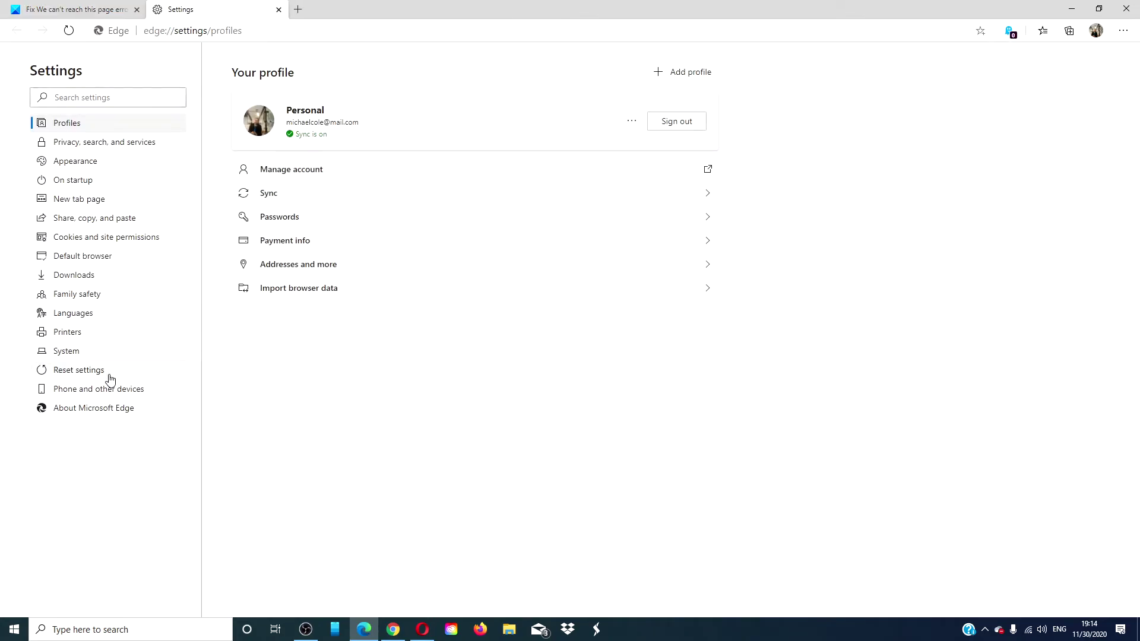